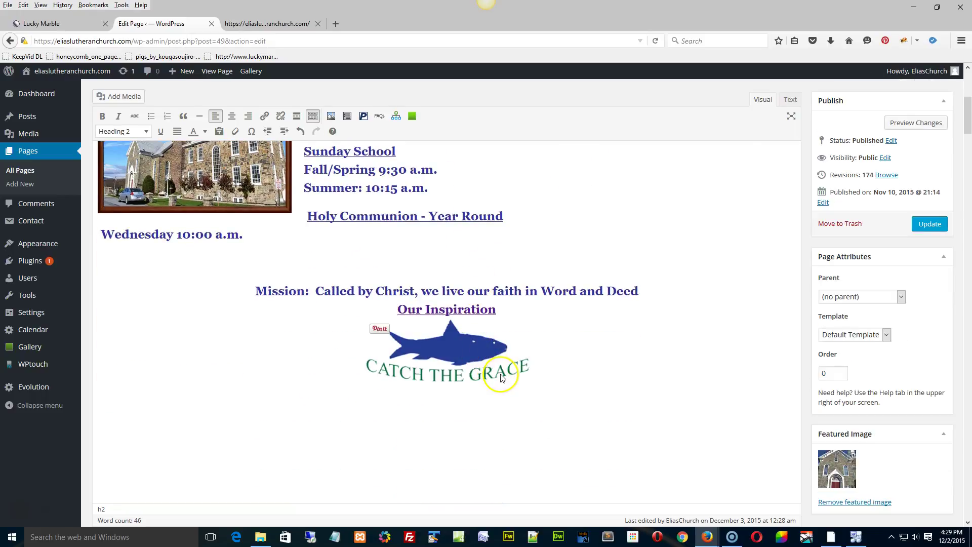
Remove the existing link from the 'Our Inspiration' heading and reselect its text.
left_click_drag(501, 309, 358, 305)
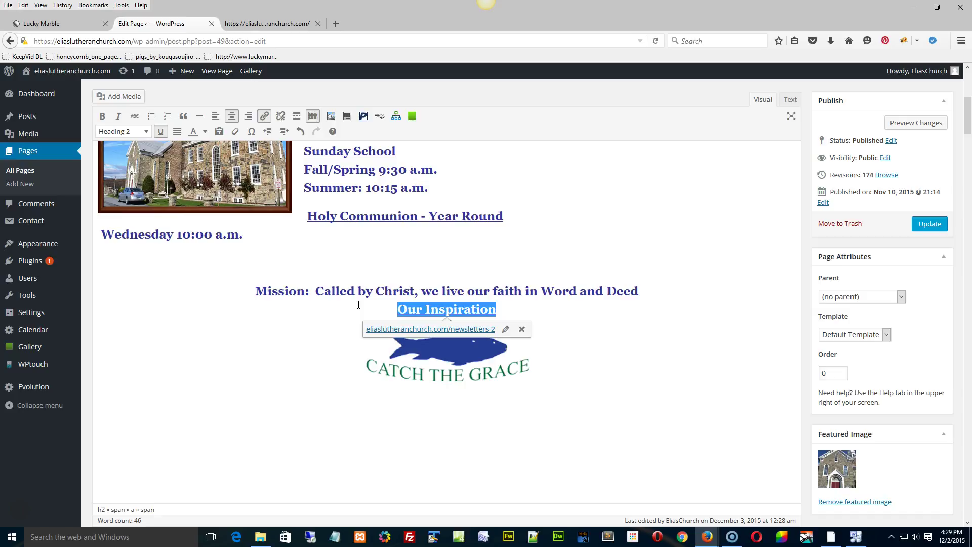
left_click(521, 329)
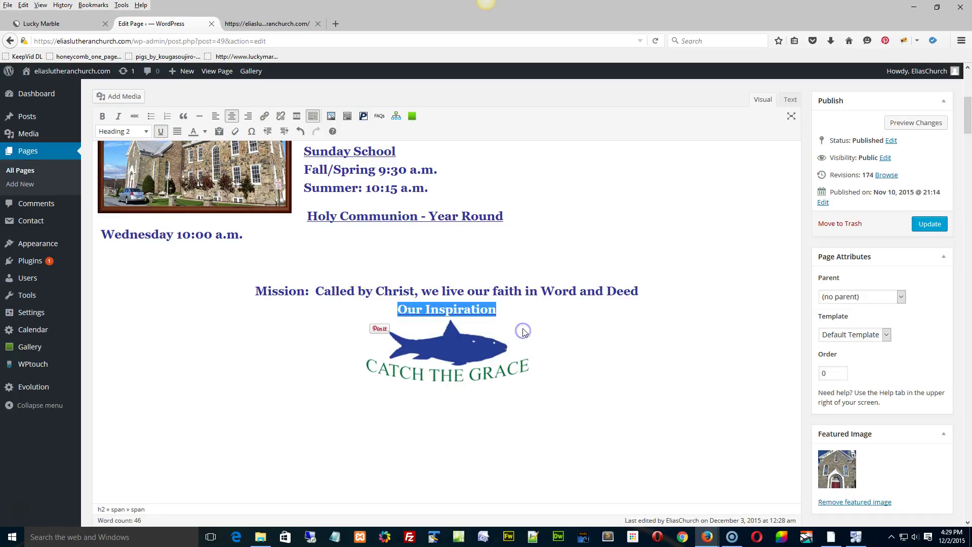
left_click_drag(501, 311, 357, 314)
Link 'Our Inspiration' to the Newsletters page and update the Home page.
left_click(265, 116)
left_click(452, 216)
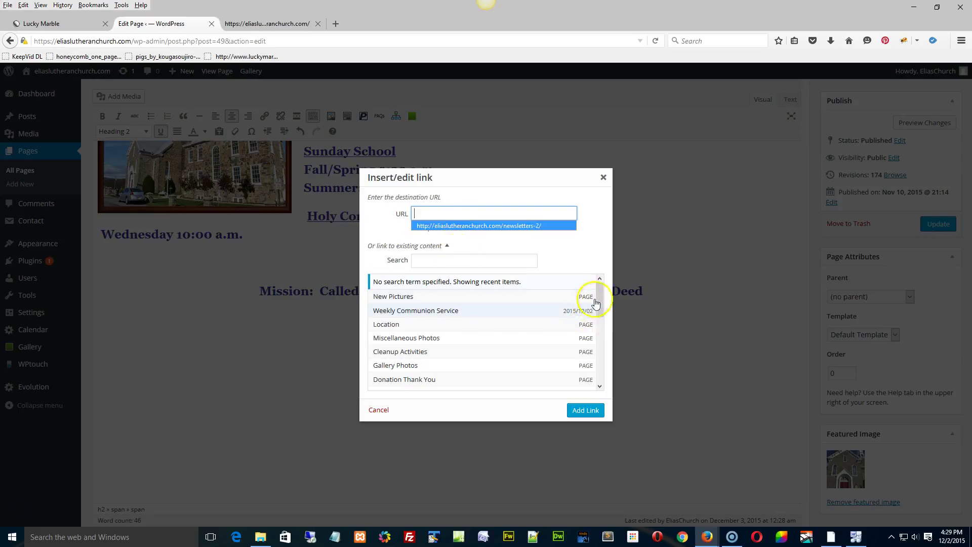
left_click_drag(599, 300, 602, 373)
left_click(404, 332)
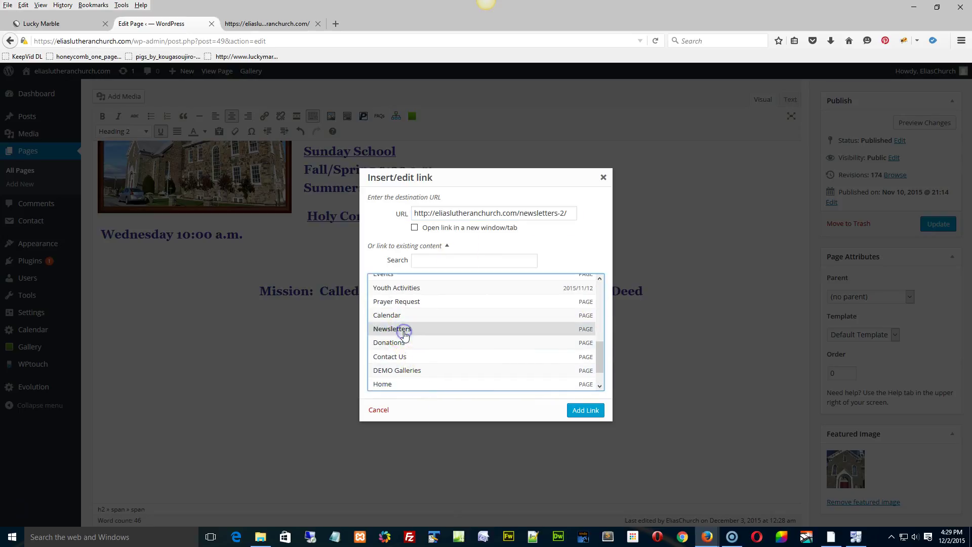
left_click(577, 414)
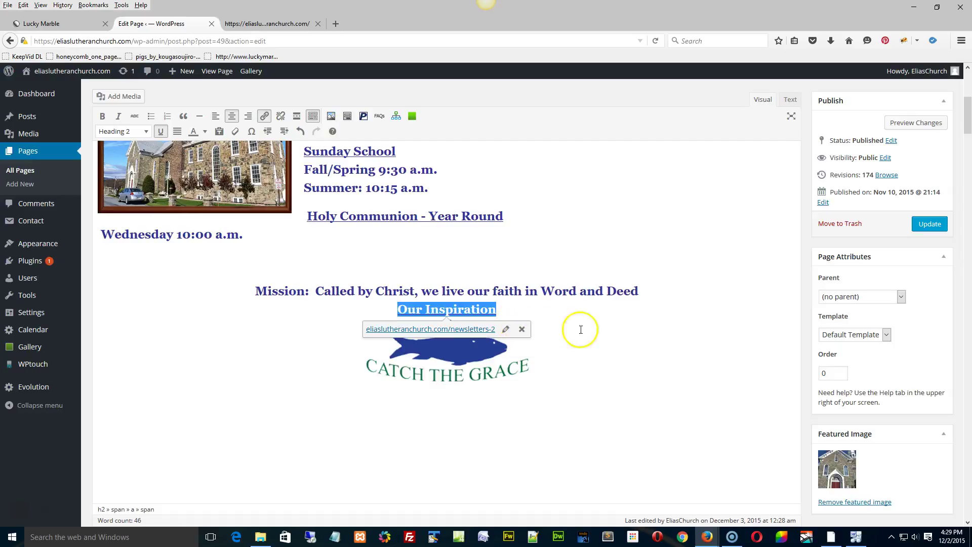
left_click(930, 223)
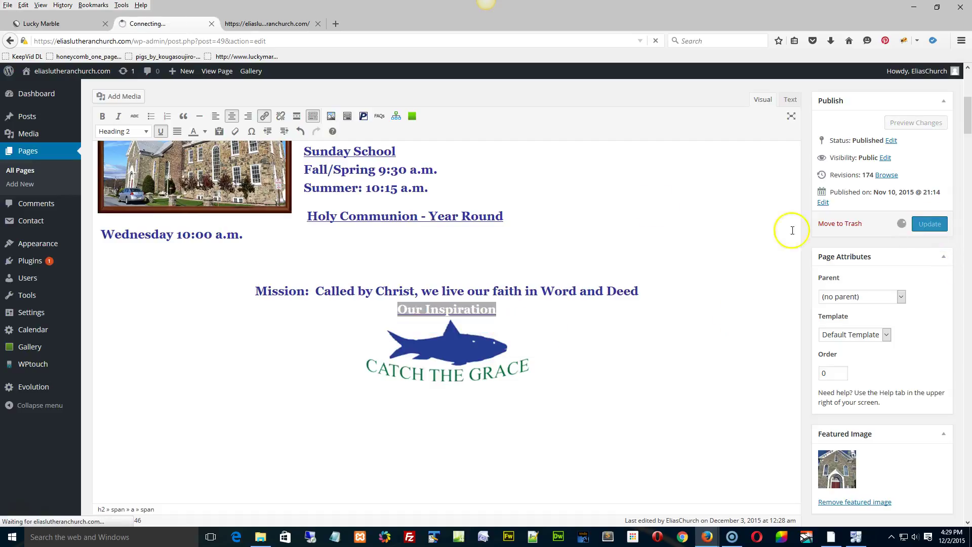
Reload the live church home page and verify that 'Our Inspiration' reaches the Newsletters page.
left_click(270, 25)
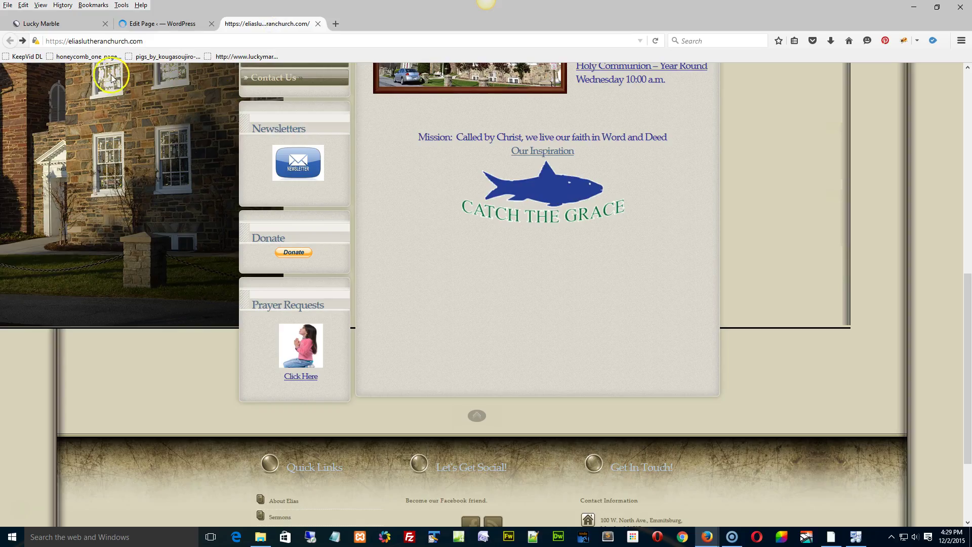
left_click(658, 40)
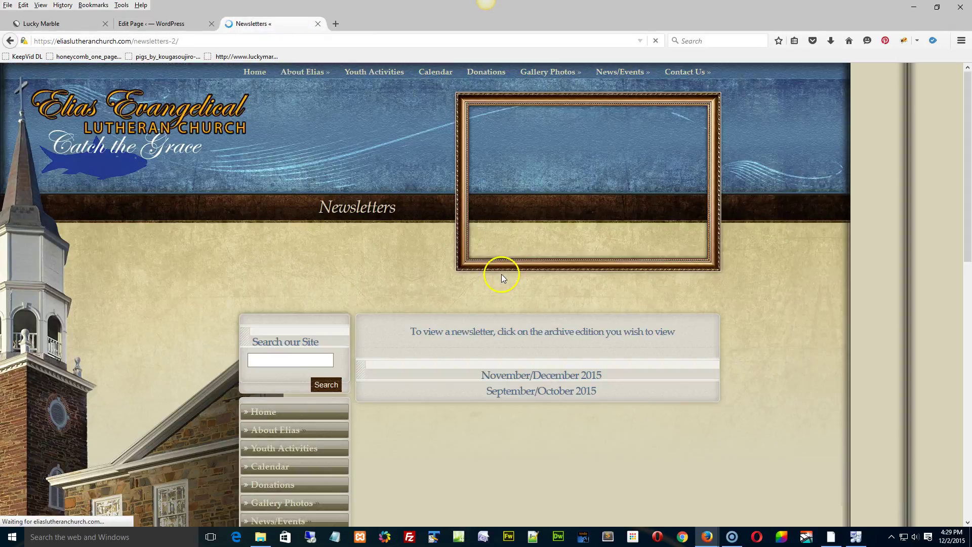
left_click(162, 42)
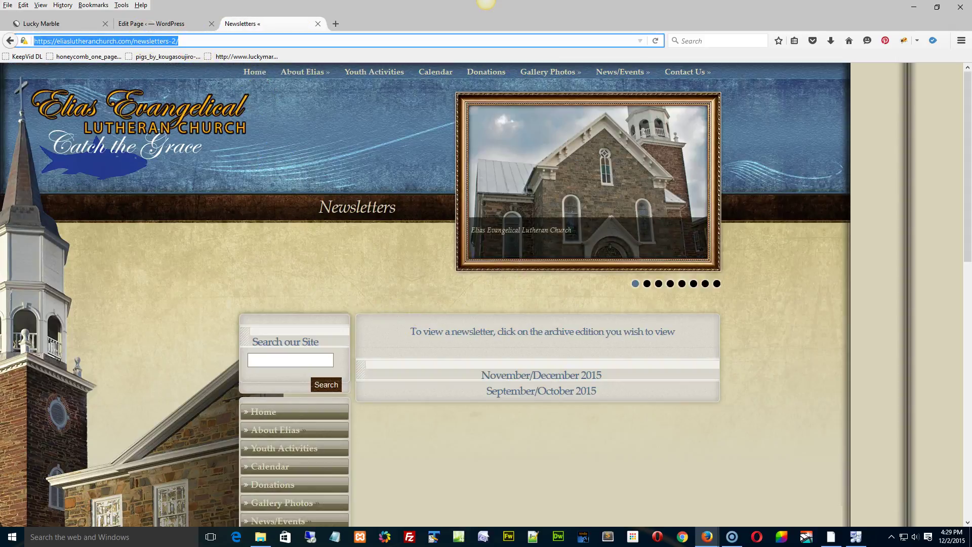
In the Home page editor, link the Catch the Grace fish image to the Newsletters page.
left_click(169, 23)
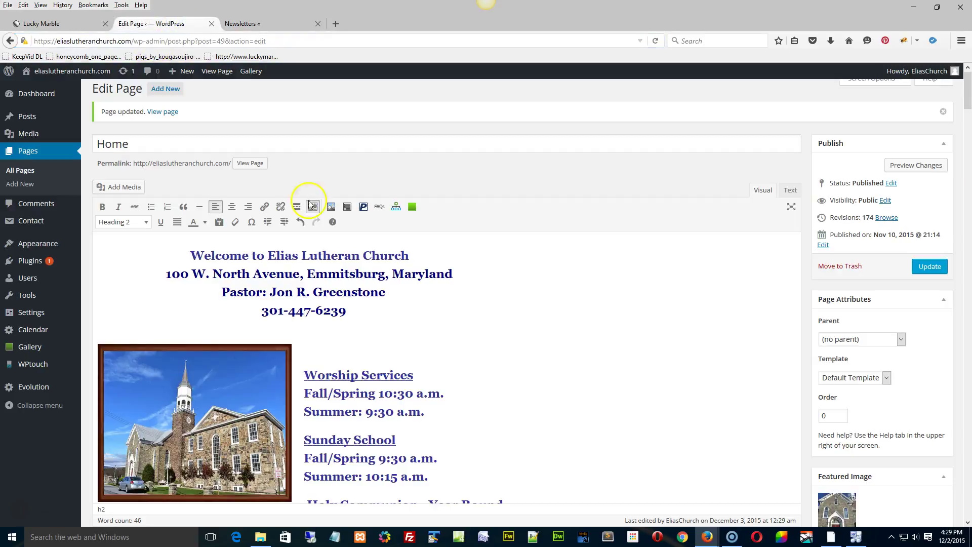
scroll(410, 349, "down", 3)
scroll(461, 268, "down", 4)
left_click(451, 188)
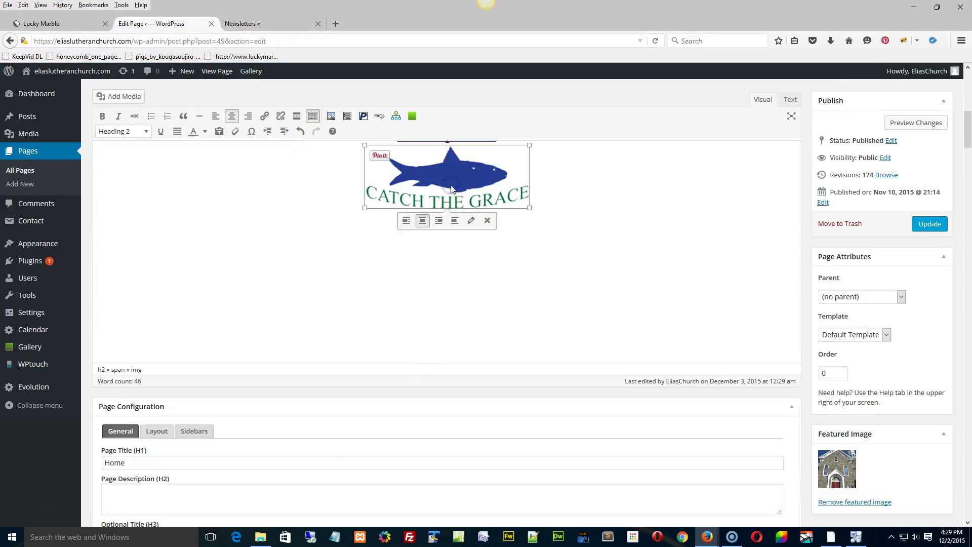
left_click(265, 115)
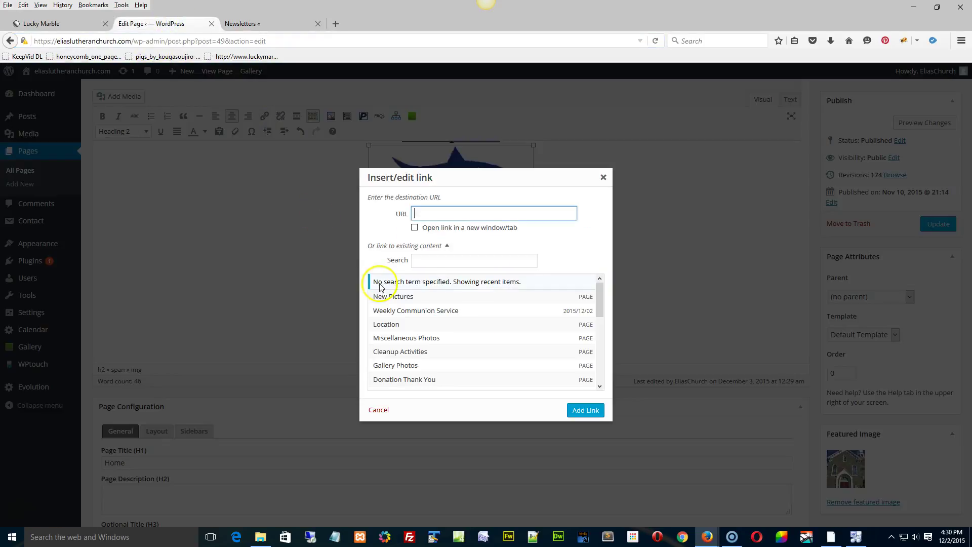
scroll(606, 319, "down", 3)
scroll(595, 337, "down", 2)
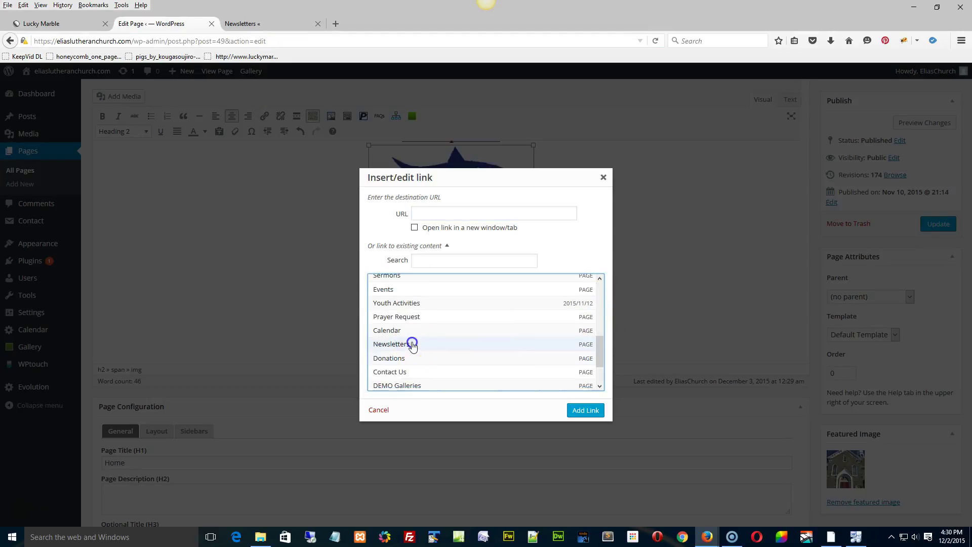
left_click(413, 344)
left_click(581, 410)
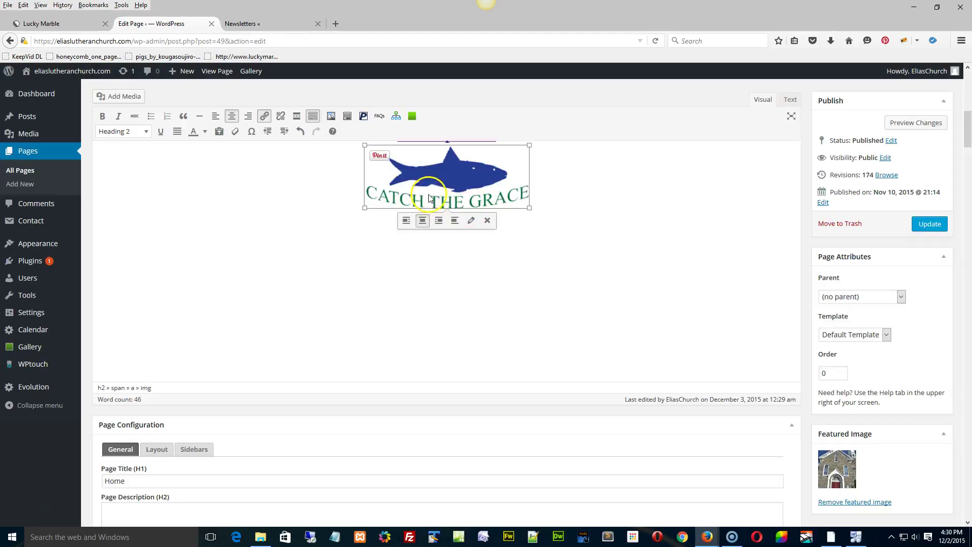
Update the Home page, load the live home page, and test the fish image link.
left_click(929, 224)
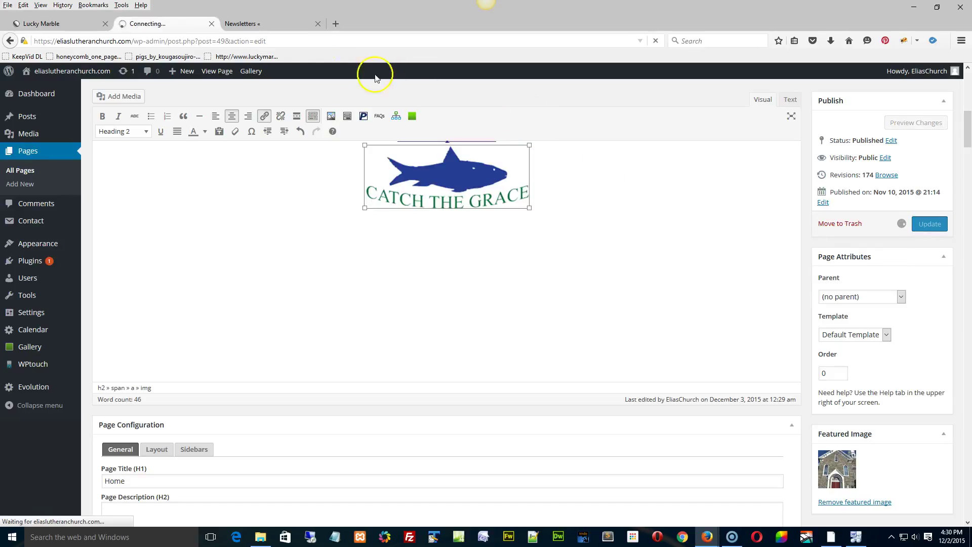
left_click(238, 29)
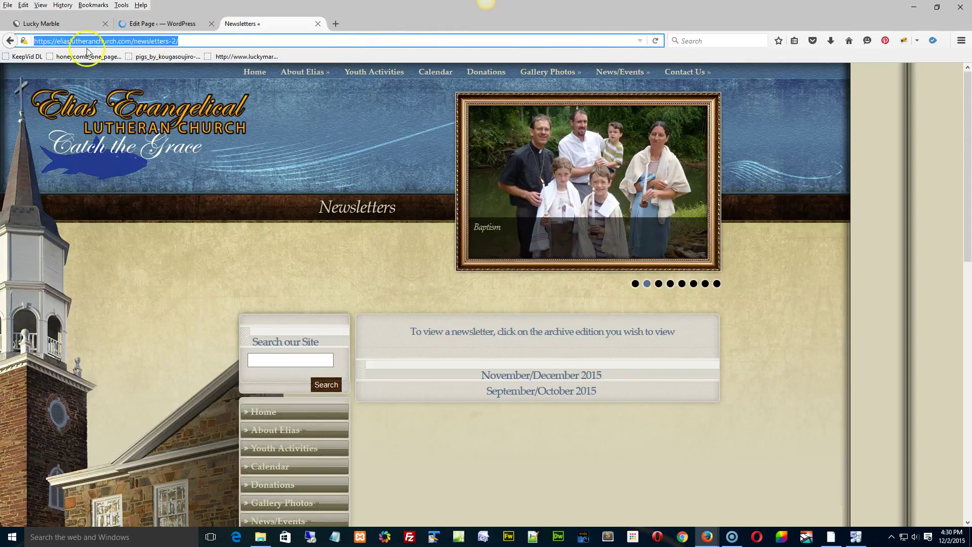
type("eliaslutheranchurch.com")
key("Return")
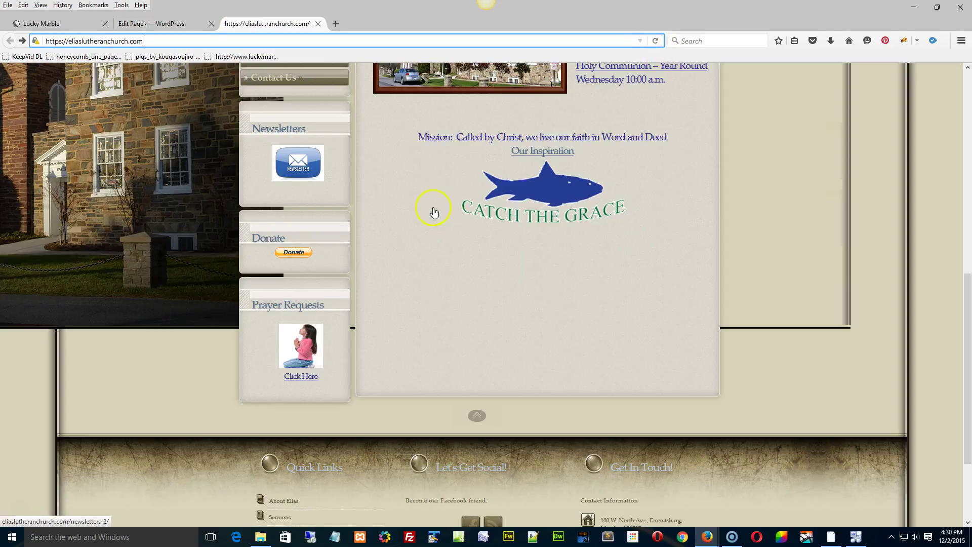
left_click(537, 193)
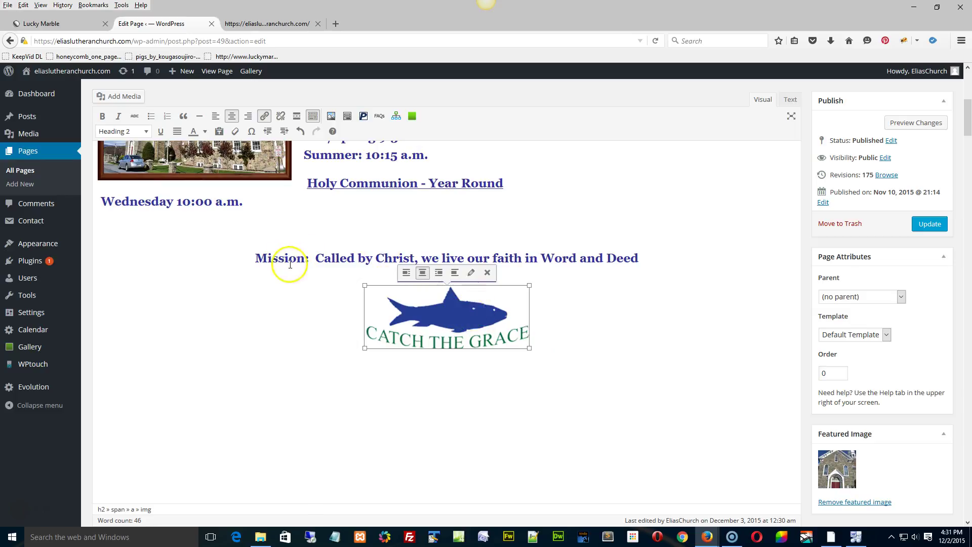
In the Home page HTML, end the heading right after the Our Inspiration link, then update.
mouse_move(255, 259)
left_mouse_down()
mouse_move(647, 268)
mouse_move(564, 322)
left_mouse_up()
left_click(462, 322)
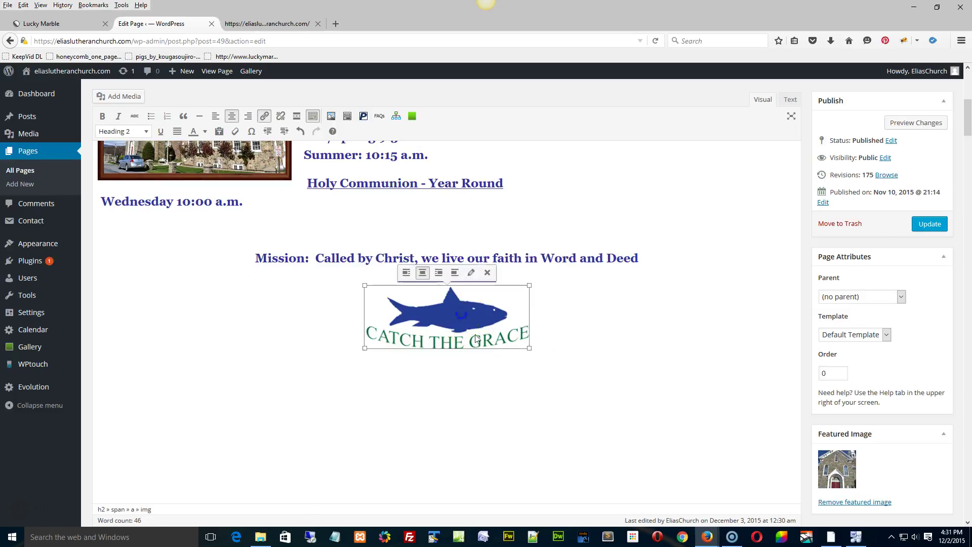
scroll(612, 323, "up", 3)
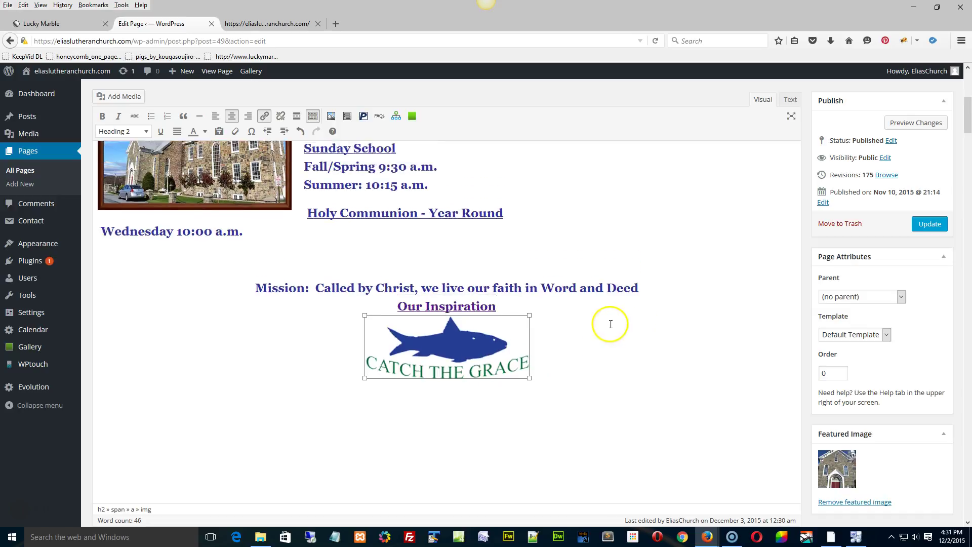
left_click(791, 100)
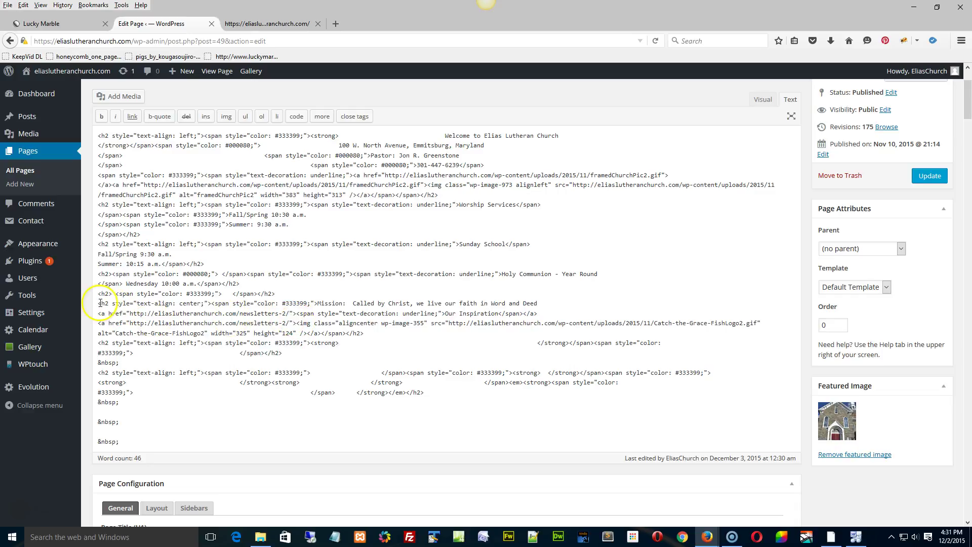
left_click_drag(98, 303, 273, 303)
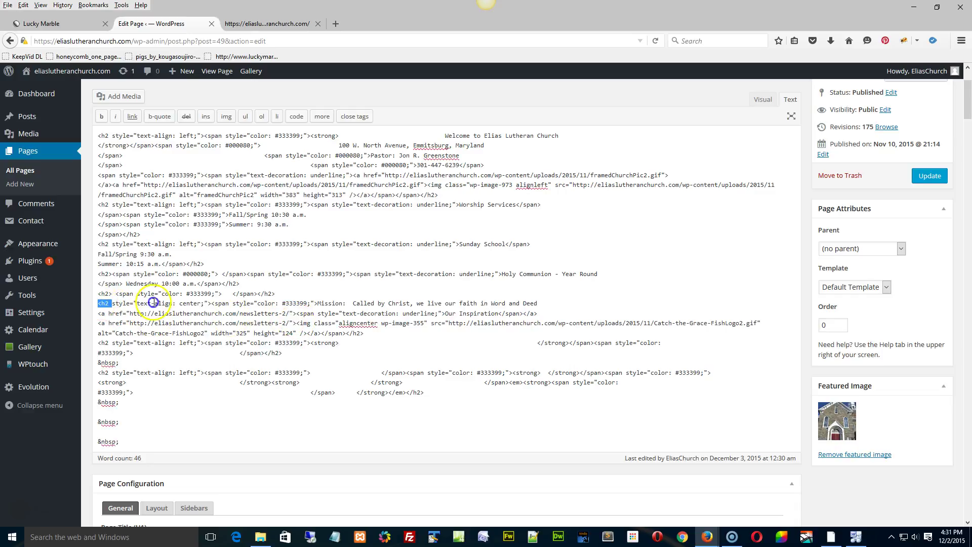
left_click(353, 335)
type("</h2>")
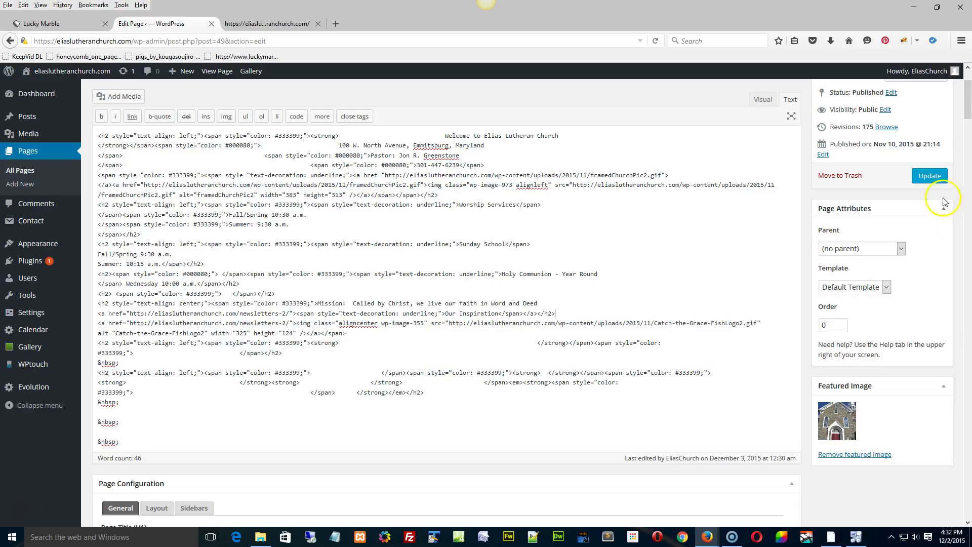
left_click(929, 176)
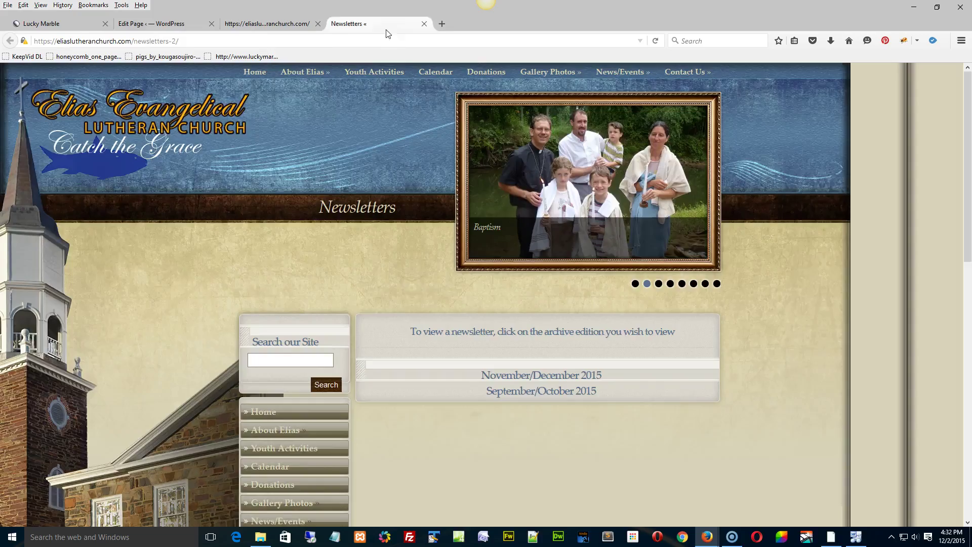
Glance at the live home page, then go to the Installed Plugins list in WordPress admin.
left_click(300, 24)
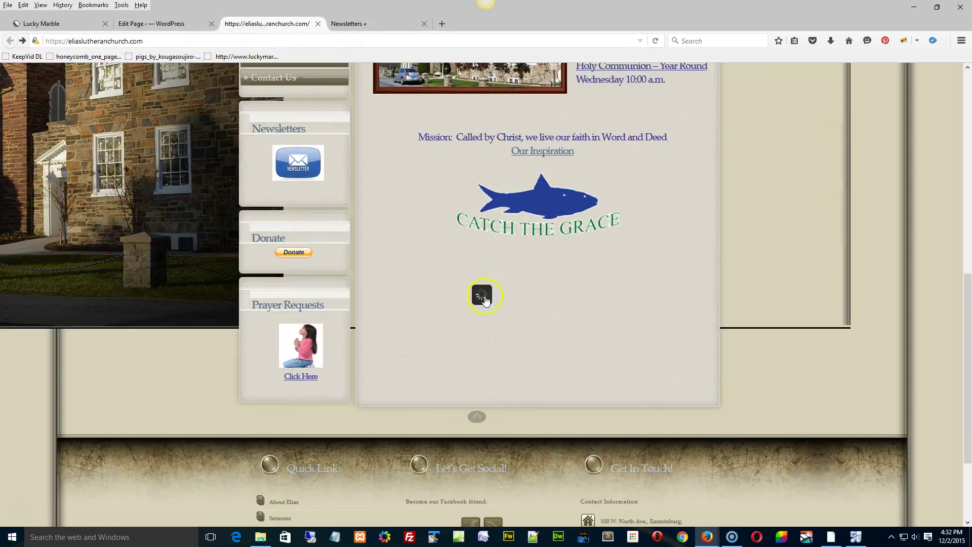
left_click(152, 23)
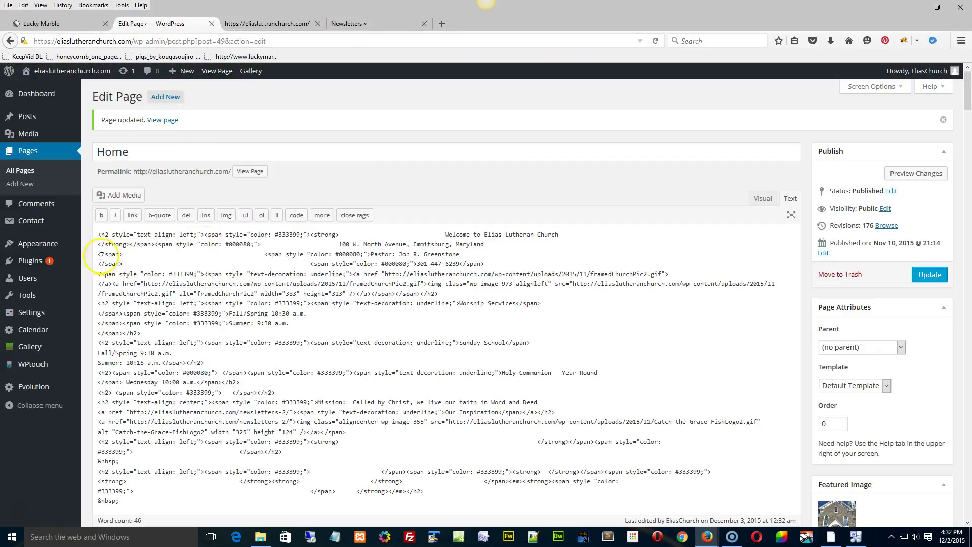
left_click(32, 266)
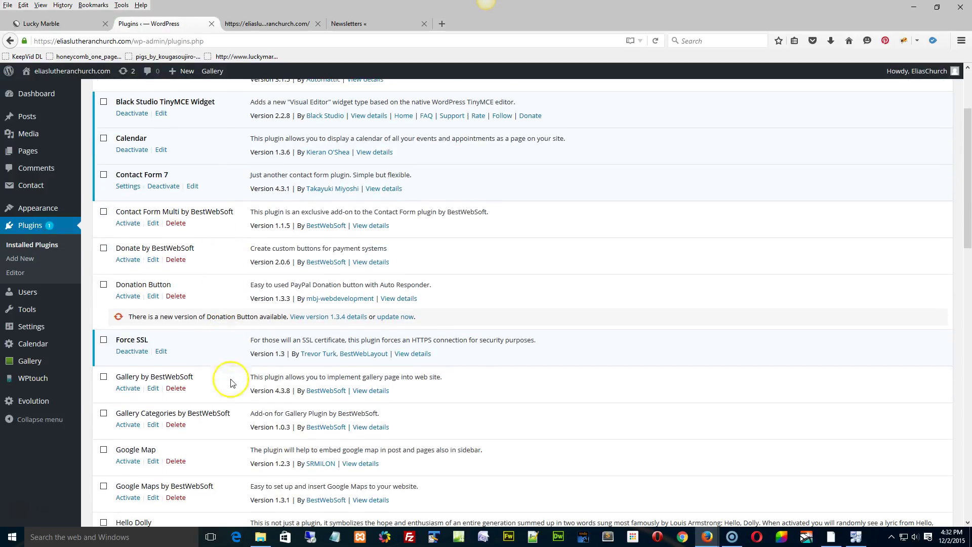
scroll(212, 414, "down", 3)
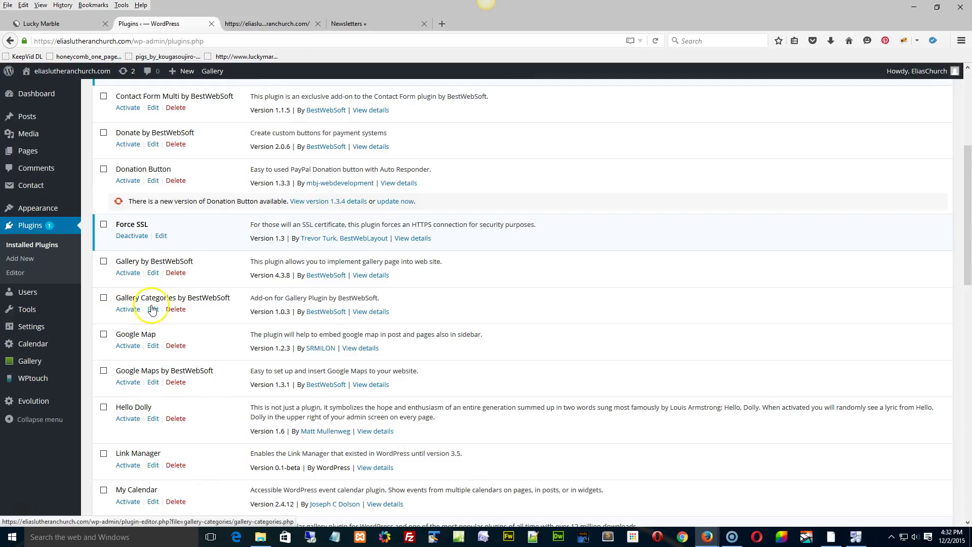
Alternate between the plugins list and the live church home page, ending on the home page.
left_click(277, 26)
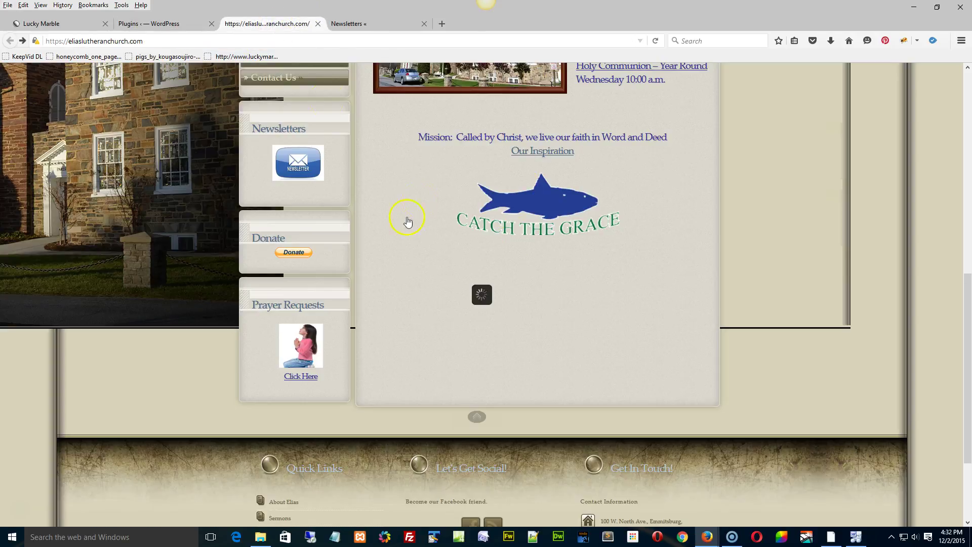
left_click(168, 26)
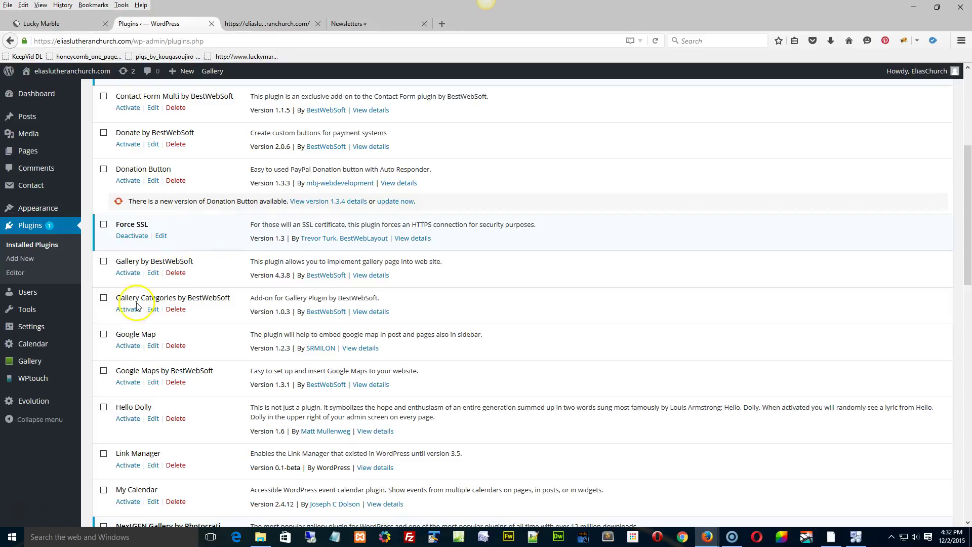
left_click(278, 27)
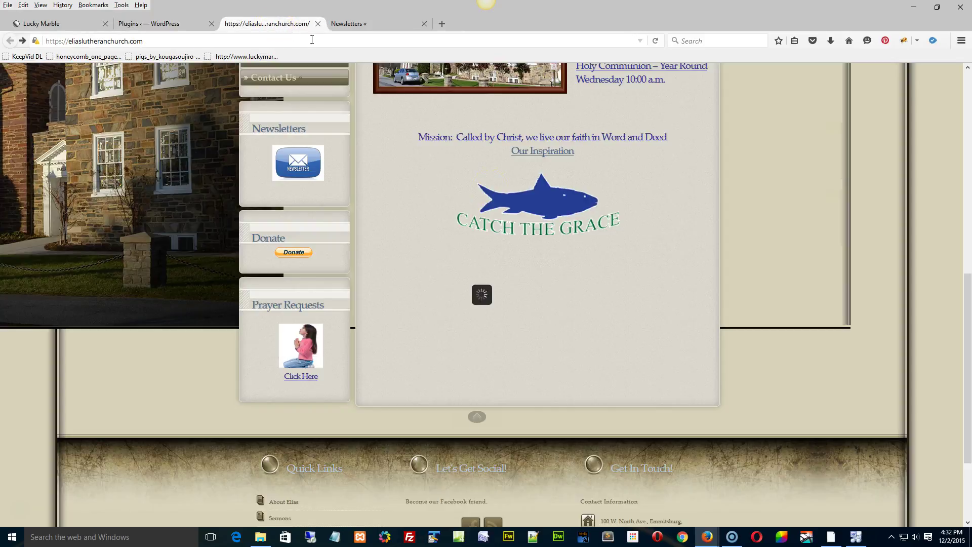
left_click(194, 24)
mouse_move(28, 150)
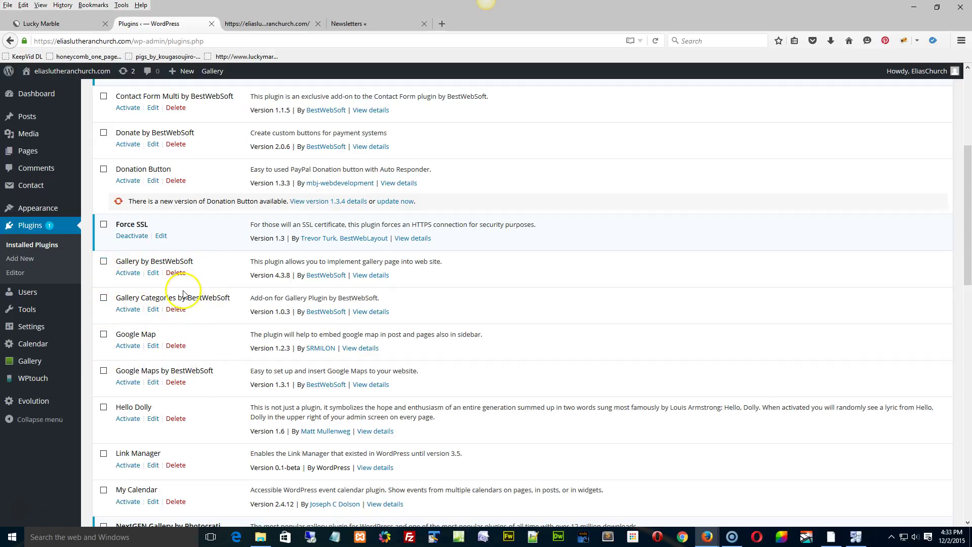
left_click(267, 25)
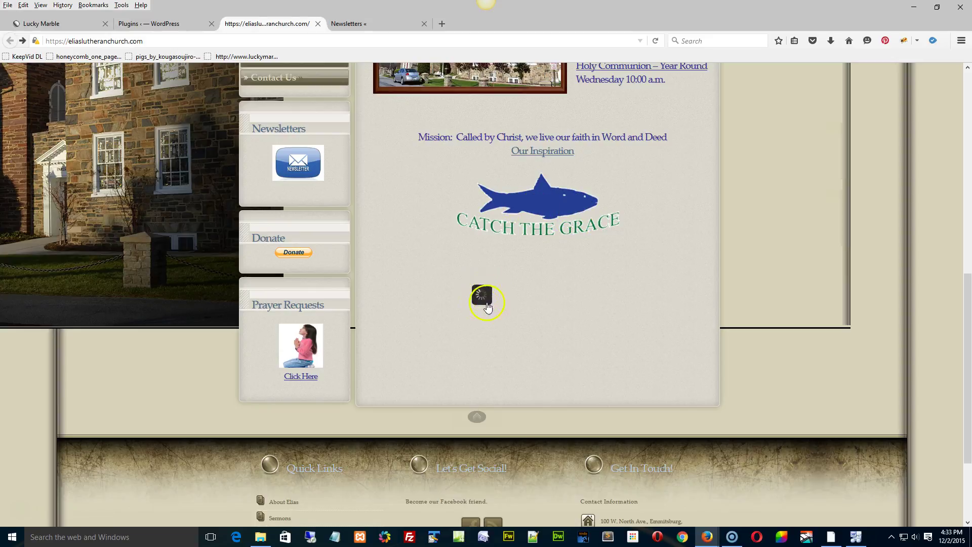
Test where the fish logo links and bring up its link options.
left_click(483, 298)
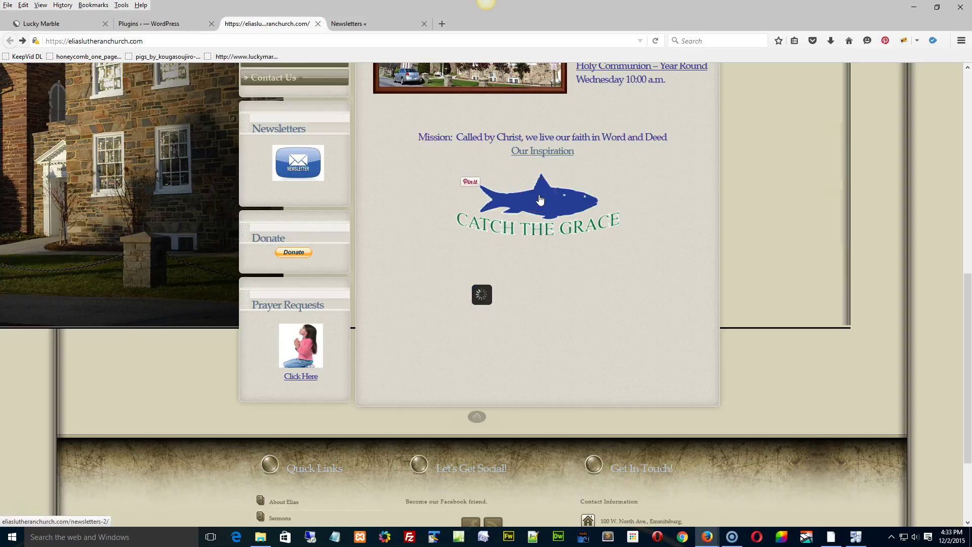
left_click(357, 23)
left_click(245, 25)
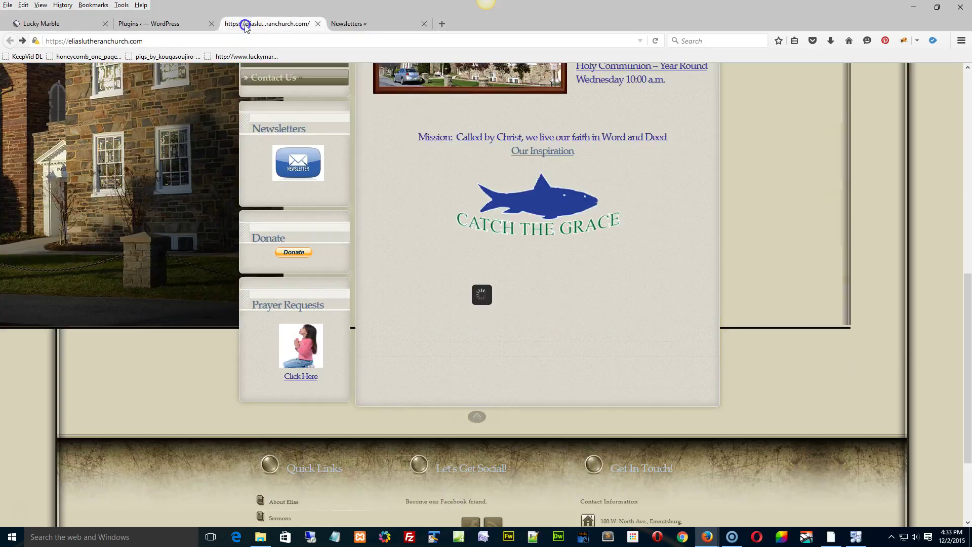
right_click(545, 194)
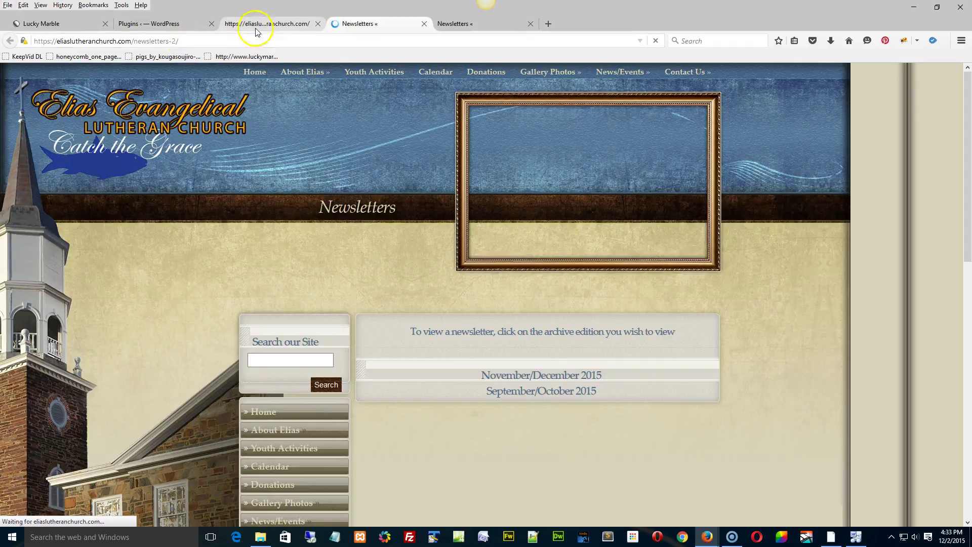
Follow 'Our Inspiration' to the Newsletters page, then return to the WordPress admin.
left_click(266, 24)
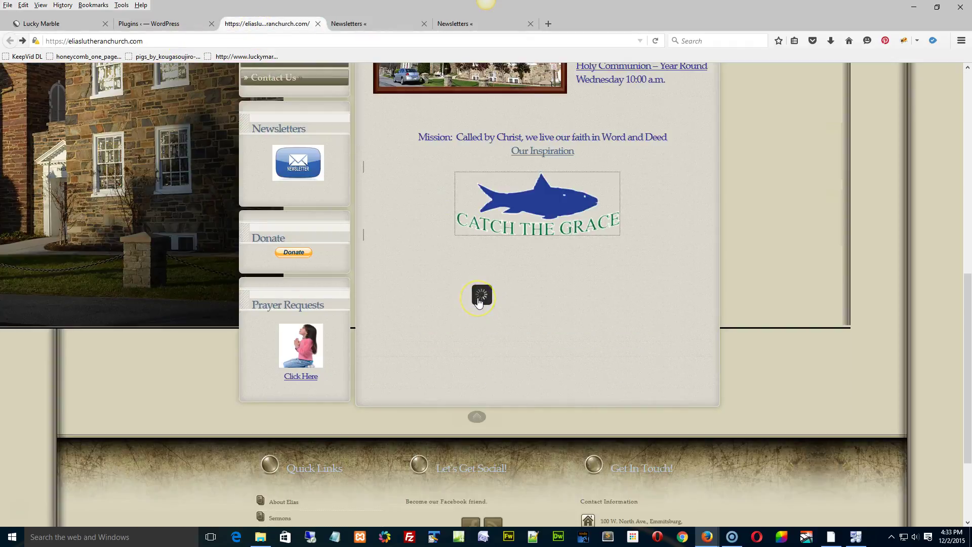
scroll(419, 348, "up", 2)
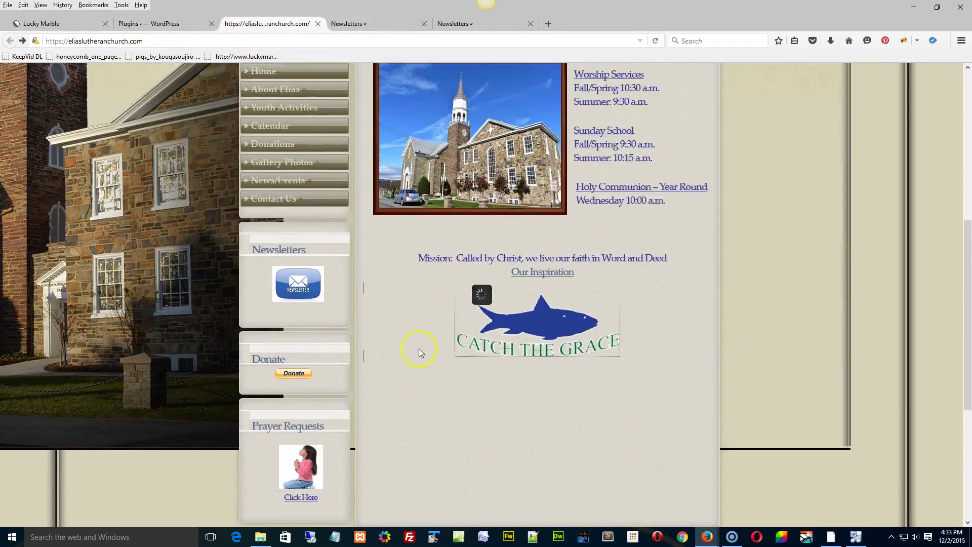
scroll(423, 341, "up", 2)
scroll(615, 358, "up", 1)
scroll(603, 357, "down", 2)
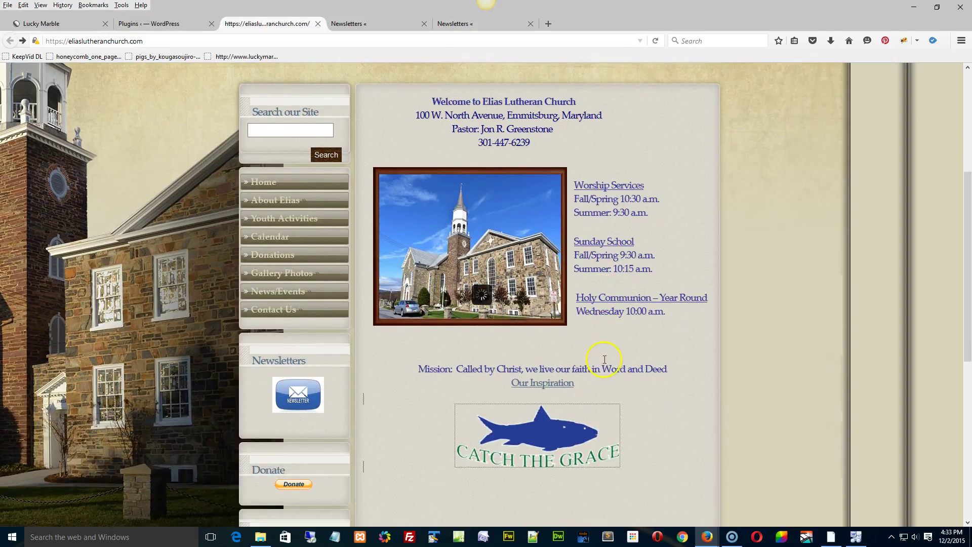
left_click(531, 384)
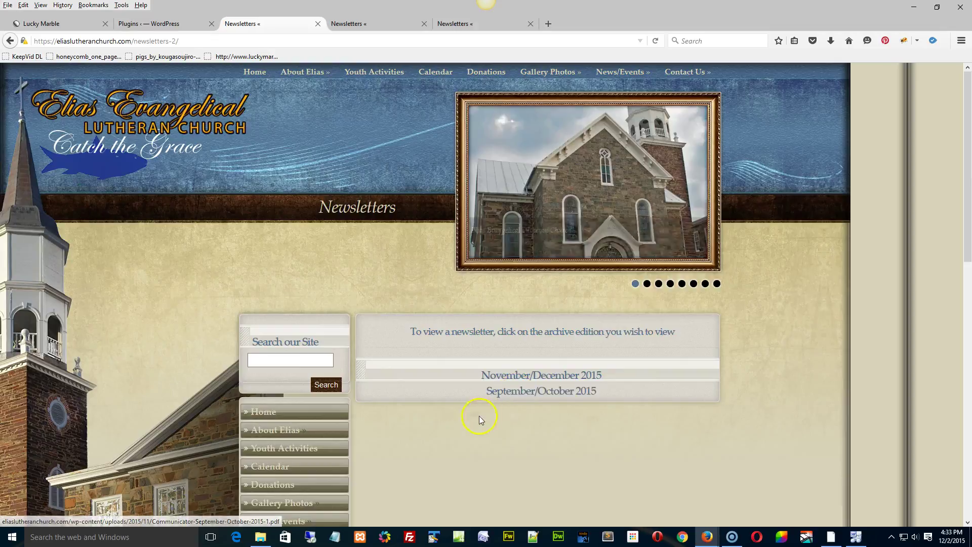
left_click(156, 23)
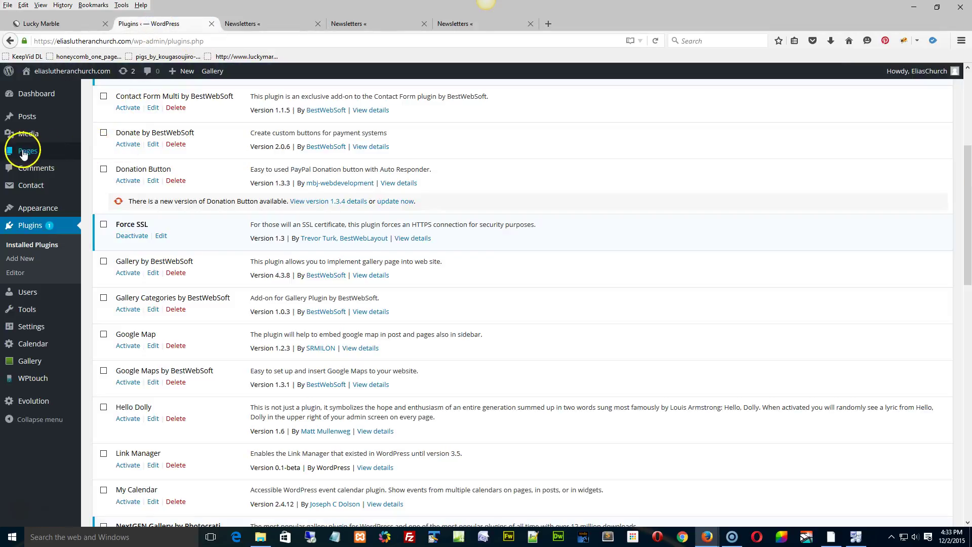
Open the Home page from the Pages list in Visual view and select the fish image.
left_click(101, 152)
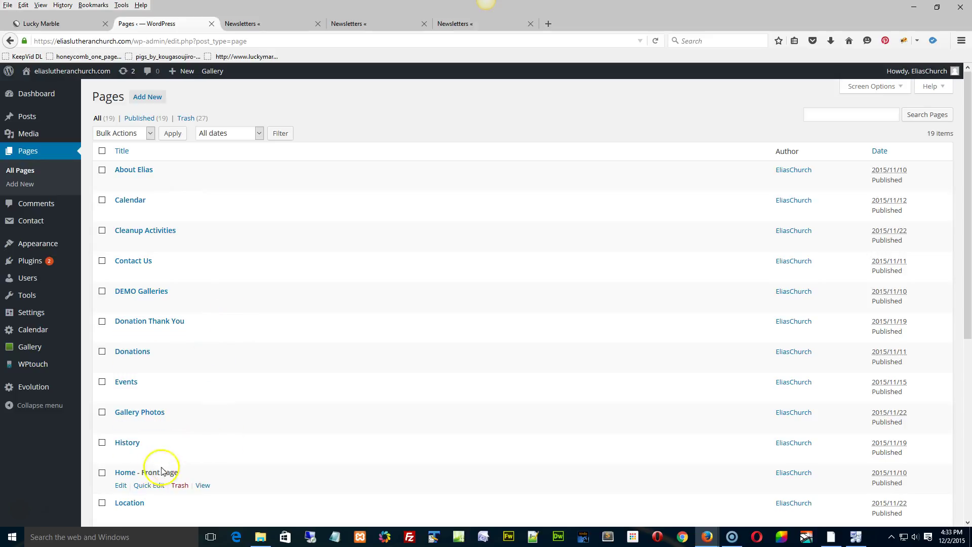
left_click(124, 472)
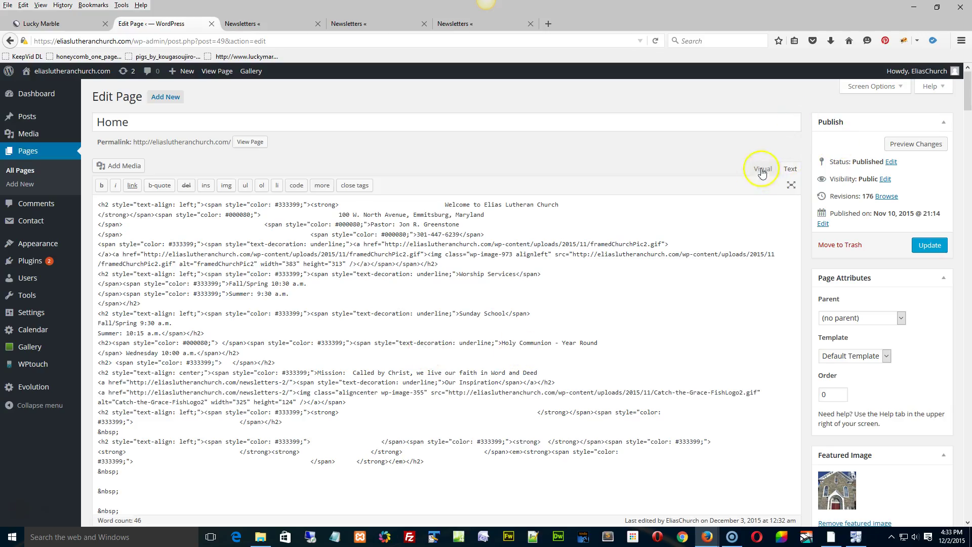
left_click(763, 169)
scroll(476, 399, "down", 3)
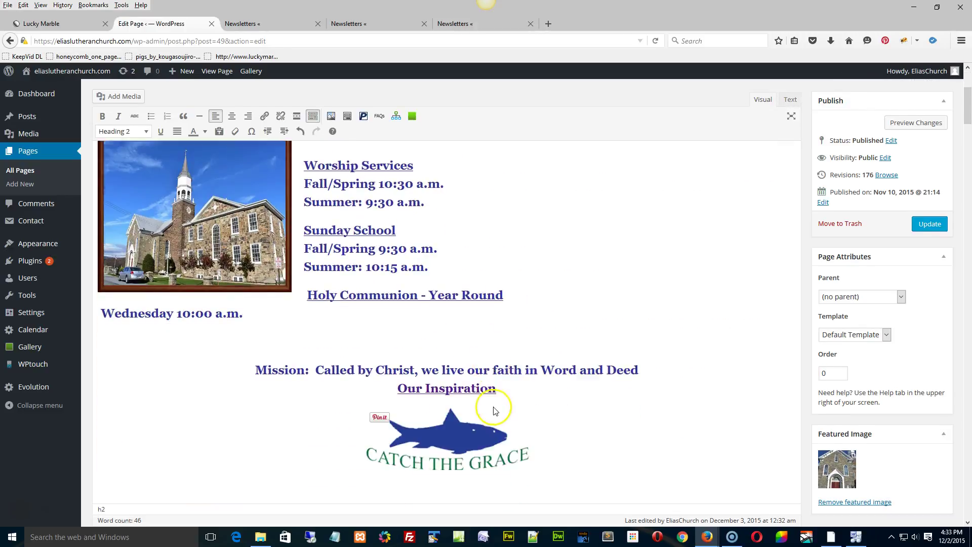
scroll(492, 403, "down", 1)
left_click(465, 414)
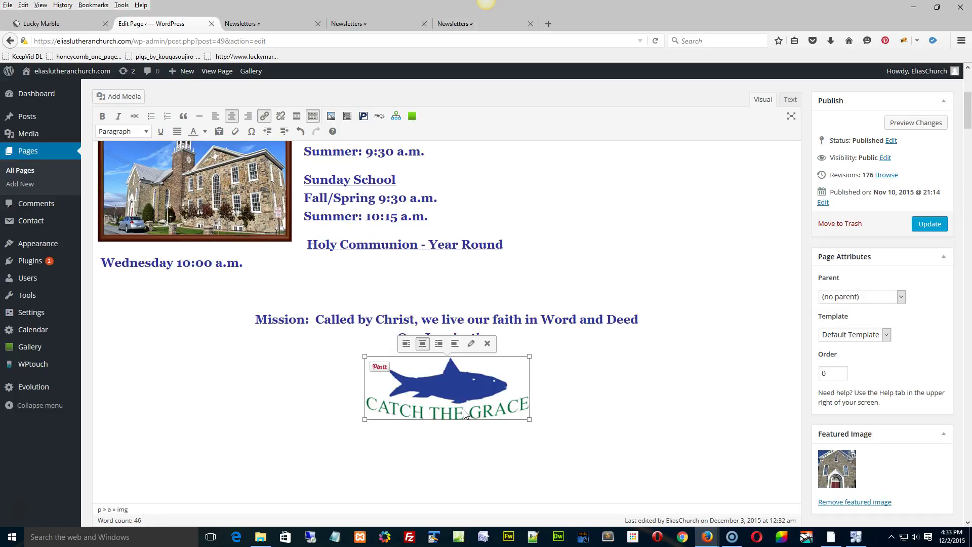
Delete the fish image's Newsletters link address, then update the Home page from Text view.
left_click(266, 116)
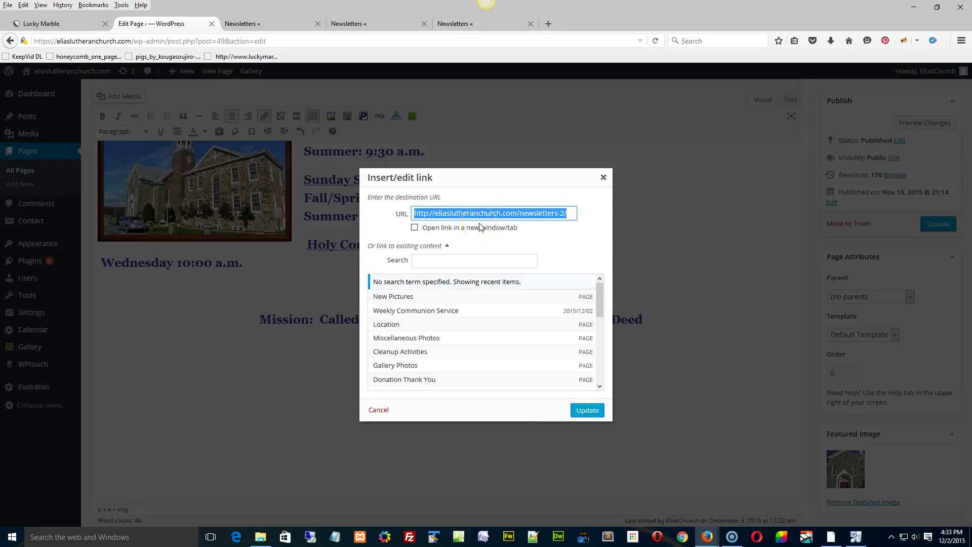
key("BackSpace")
left_click(587, 410)
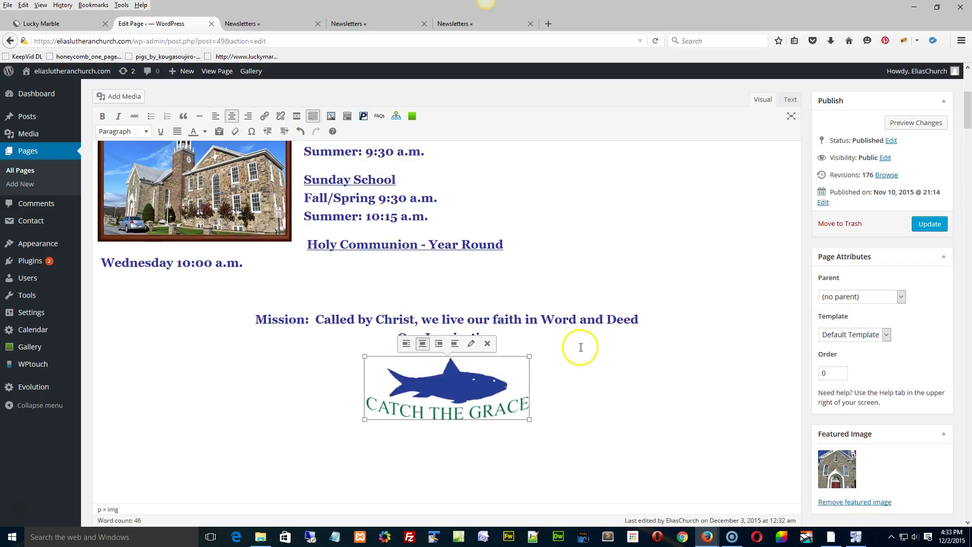
left_click(791, 99)
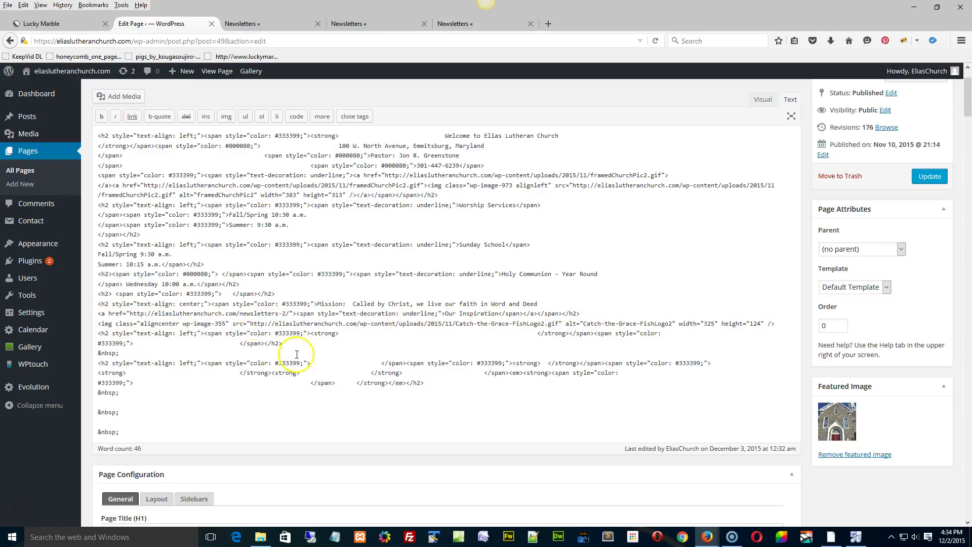
left_click(930, 176)
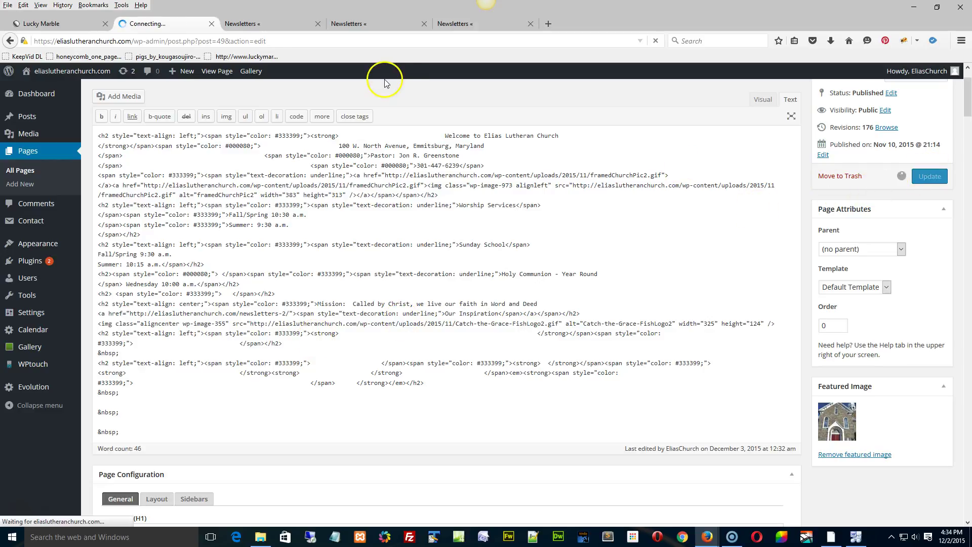